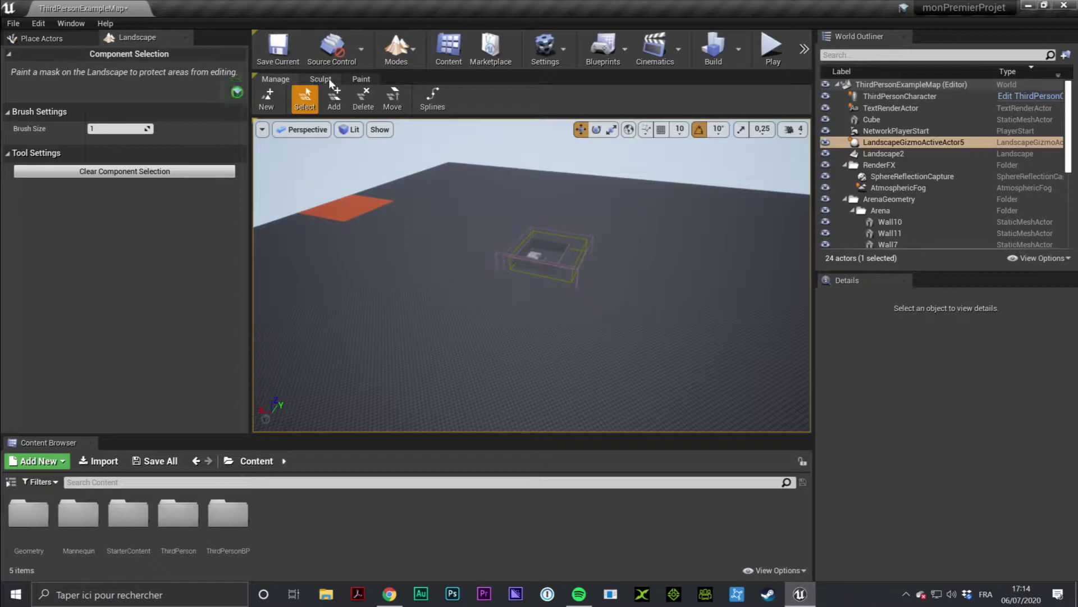
- Switch the landscape editing from component selection to sculpting the heightmap
{"action": "left_click", "coordinate": [359, 79]}
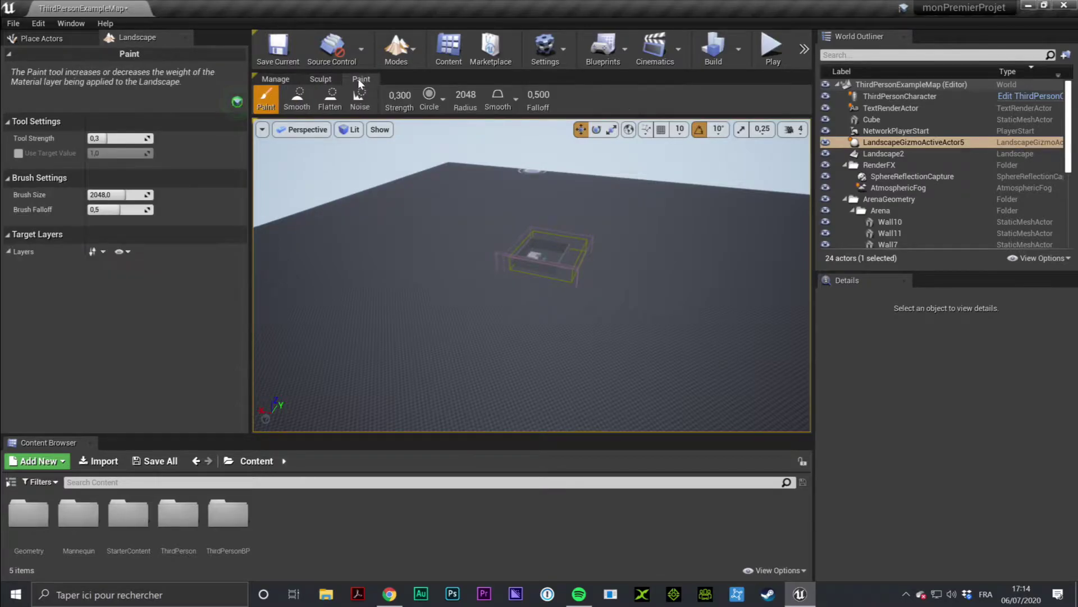
{"action": "left_click", "coordinate": [319, 78]}
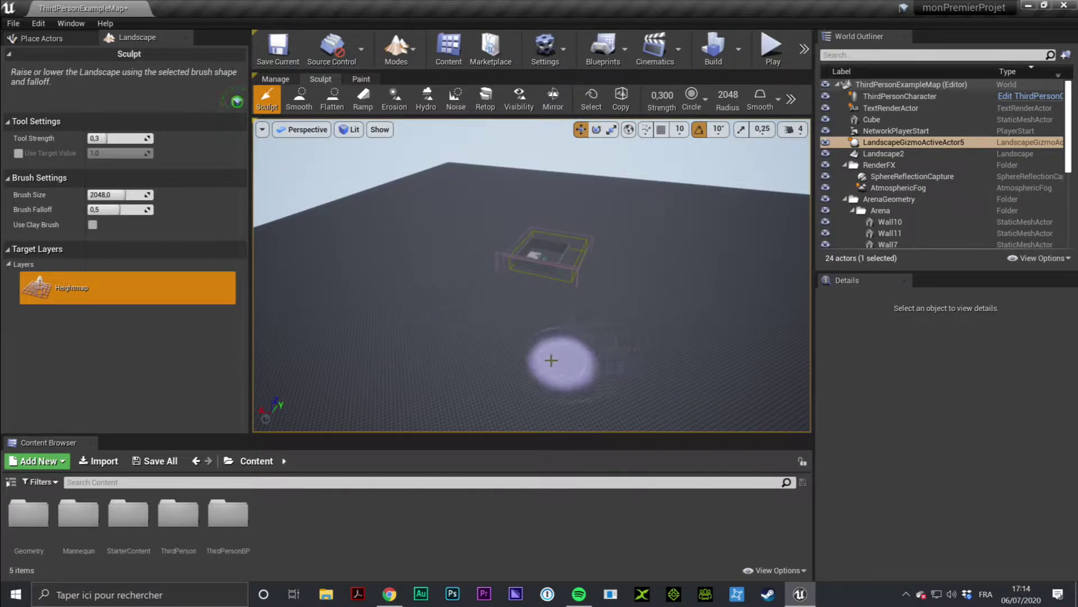
{"action": "mouse_move", "coordinate": [486, 326]}
{"action": "right_mouse_down"}
{"action": "mouse_move", "coordinate": [539, 388]}
{"action": "mouse_move", "coordinate": [532, 256]}
{"action": "right_mouse_up"}
{"action": "left_click_drag", "start_coordinate": [531, 256], "coordinate": [531, 255]}
{"action": "key", "text": "s"}
{"action": "right_click_drag", "start_coordinate": [531, 255], "coordinate": [559, 256]}
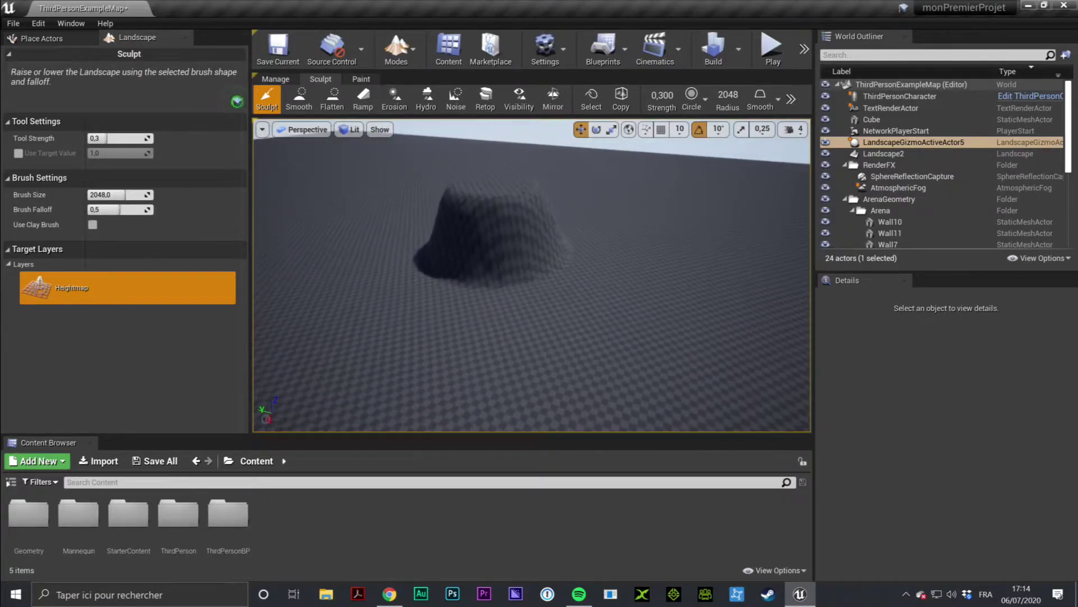
{"action": "key", "text": "ctrl+z"}
- Raise a group of rolling hills beside the arena with the Sculpt tool at strength 0.3 and brush size 2048
{"action": "mouse_move", "coordinate": [532, 236]}
{"action": "left_mouse_down"}
{"action": "mouse_move", "coordinate": [490, 221]}
{"action": "mouse_move", "coordinate": [589, 267]}
{"action": "mouse_move", "coordinate": [414, 308]}
{"action": "mouse_move", "coordinate": [522, 309]}
{"action": "left_mouse_up"}
{"action": "mouse_move", "coordinate": [522, 309]}
{"action": "right_mouse_down"}
{"action": "mouse_move", "coordinate": [517, 326]}
{"action": "mouse_move", "coordinate": [520, 309]}
{"action": "right_mouse_up"}
{"action": "mouse_move", "coordinate": [520, 309]}
{"action": "left_mouse_down"}
{"action": "mouse_move", "coordinate": [532, 320]}
{"action": "mouse_move", "coordinate": [555, 222]}
{"action": "mouse_move", "coordinate": [626, 260]}
{"action": "mouse_move", "coordinate": [571, 315]}
{"action": "mouse_move", "coordinate": [397, 291]}
{"action": "mouse_move", "coordinate": [442, 232]}
{"action": "mouse_move", "coordinate": [573, 240]}
{"action": "mouse_move", "coordinate": [421, 253]}
{"action": "mouse_move", "coordinate": [361, 361]}
{"action": "mouse_move", "coordinate": [618, 236]}
{"action": "left_mouse_up"}
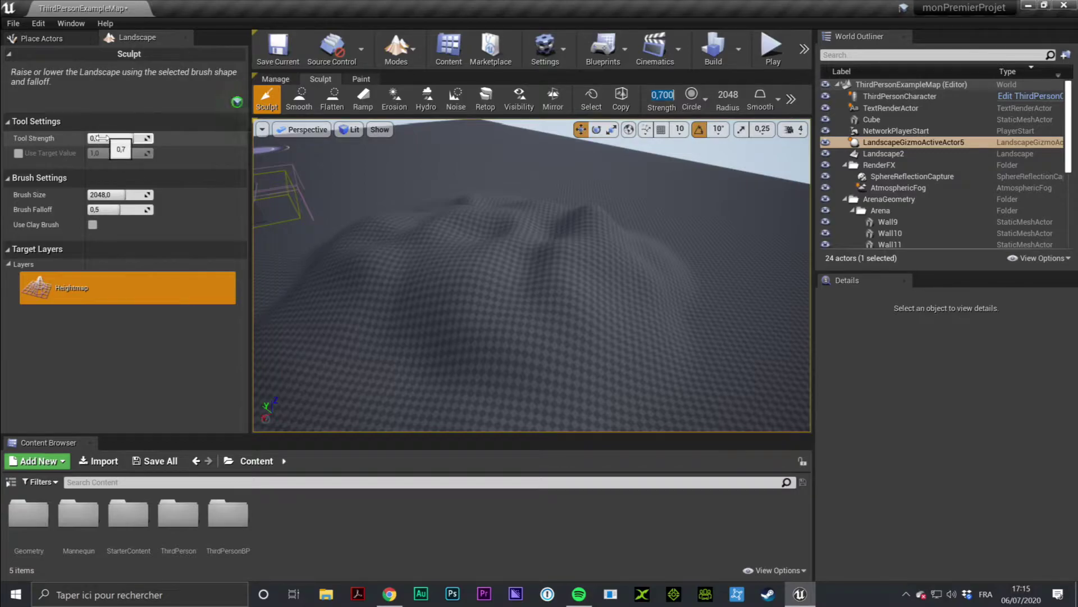
- Set the sculpt strength to 0.7 and raise taller, steeper peaks on and beside the hills
{"action": "right_click_drag", "start_coordinate": [578, 272], "coordinate": [584, 252]}
{"action": "left_click_drag", "start_coordinate": [584, 251], "coordinate": [612, 285]}
{"action": "mouse_move", "coordinate": [635, 323]}
{"action": "left_mouse_down"}
{"action": "mouse_move", "coordinate": [477, 275]}
{"action": "mouse_move", "coordinate": [429, 302]}
{"action": "mouse_move", "coordinate": [595, 312]}
{"action": "left_mouse_up"}
{"action": "mouse_move", "coordinate": [595, 312]}
{"action": "right_mouse_down"}
{"action": "mouse_move", "coordinate": [584, 325]}
{"action": "mouse_move", "coordinate": [596, 337]}
{"action": "right_mouse_up"}
{"action": "mouse_move", "coordinate": [607, 298]}
{"action": "left_mouse_down"}
{"action": "mouse_move", "coordinate": [584, 312]}
{"action": "mouse_move", "coordinate": [452, 315]}
{"action": "mouse_move", "coordinate": [539, 270]}
{"action": "left_mouse_up"}
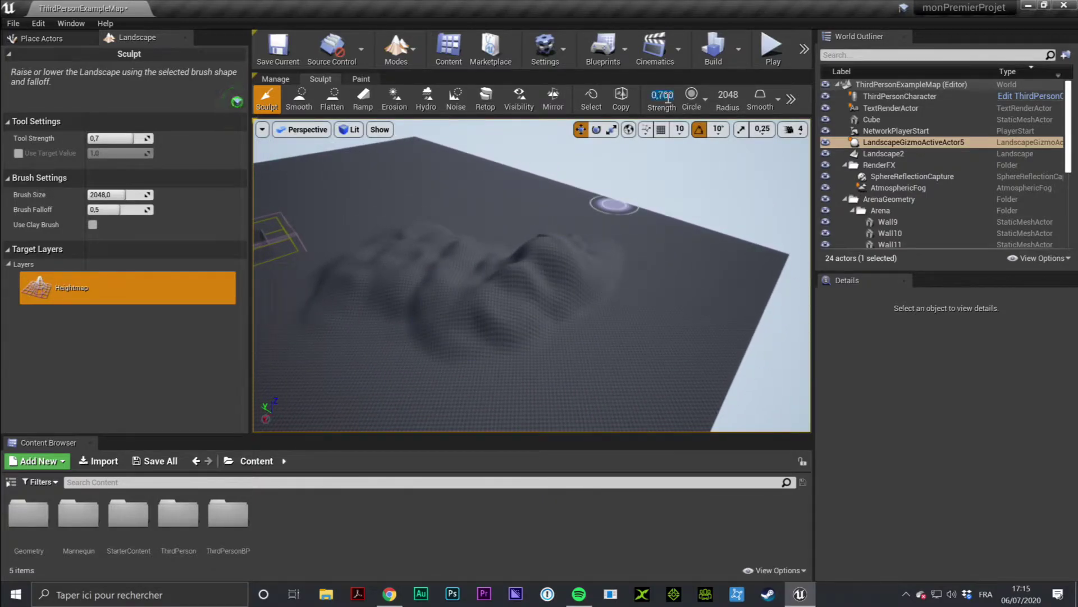
{"action": "mouse_move", "coordinate": [632, 293]}
{"action": "left_mouse_down"}
{"action": "mouse_move", "coordinate": [662, 313]}
{"action": "mouse_move", "coordinate": [607, 337]}
{"action": "mouse_move", "coordinate": [524, 312]}
{"action": "mouse_move", "coordinate": [509, 357]}
{"action": "mouse_move", "coordinate": [632, 348]}
{"action": "left_mouse_up"}
{"action": "right_click_drag", "start_coordinate": [632, 348], "coordinate": [622, 361]}
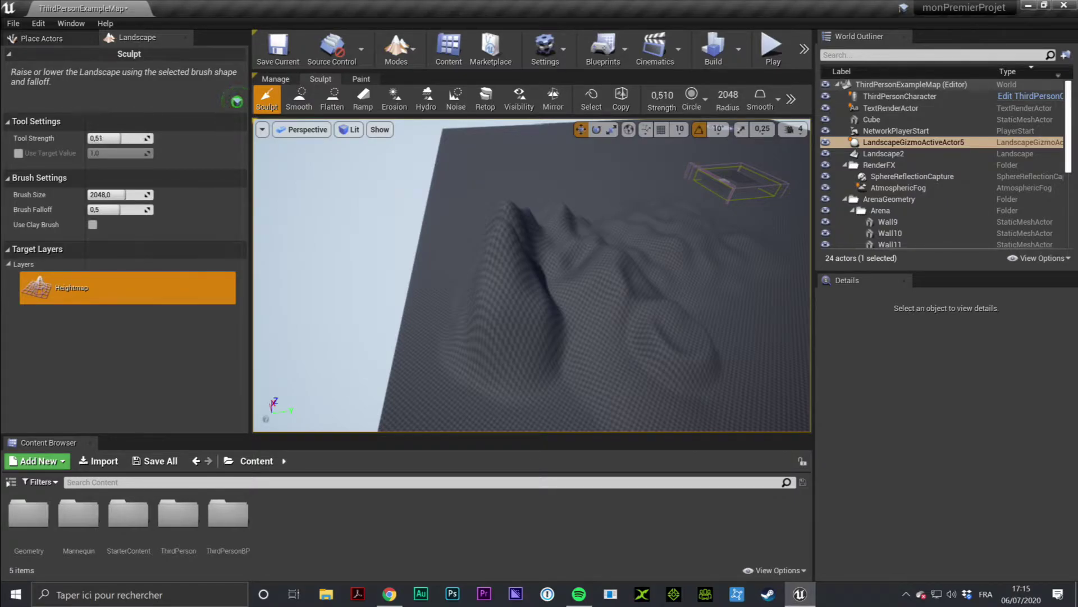
- Set the sculpt strength to 0.48 and try a brush size of 8192
{"action": "mouse_move", "coordinate": [733, 302]}
{"action": "right_mouse_down"}
{"action": "mouse_move", "coordinate": [792, 323]}
{"action": "mouse_move", "coordinate": [734, 301]}
{"action": "right_mouse_up"}
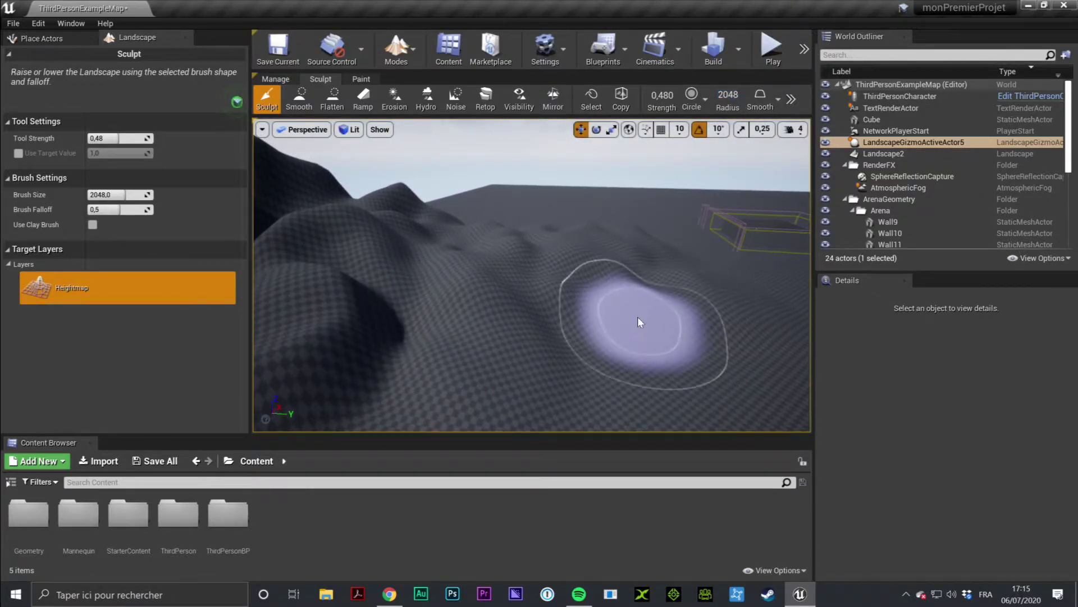
{"action": "right_click_drag", "start_coordinate": [717, 330], "coordinate": [755, 347]}
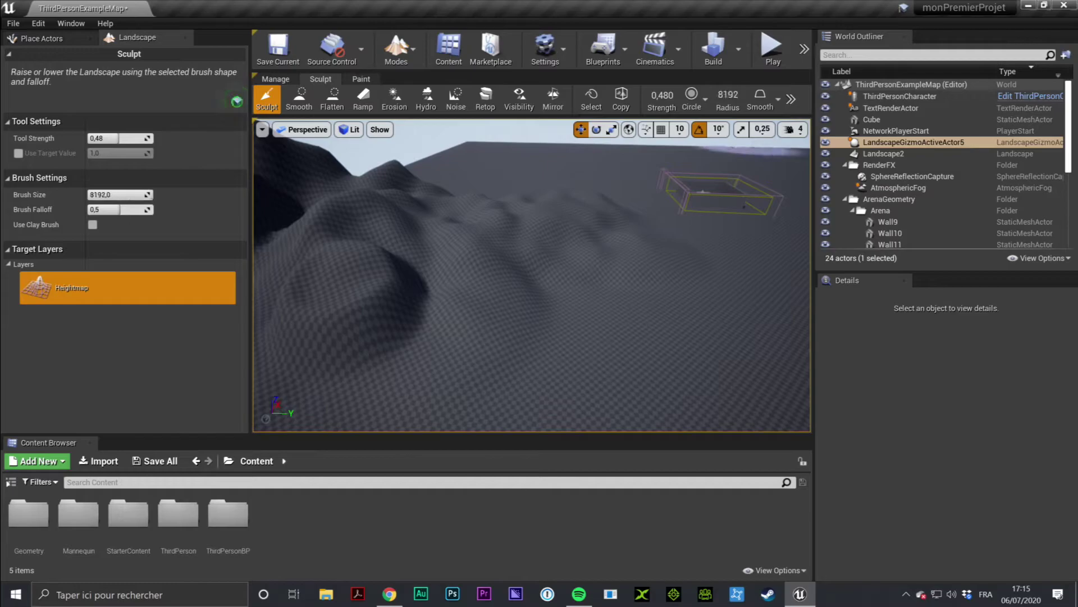
{"action": "right_click_drag", "start_coordinate": [643, 279], "coordinate": [634, 284]}
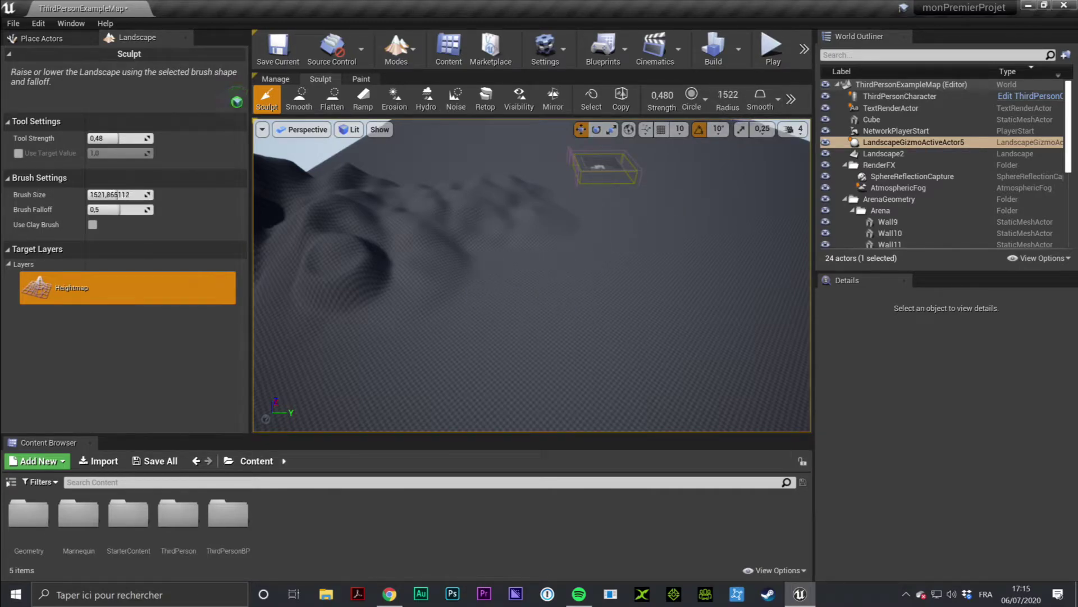
- Set the sculpt brush size to about 1481 and inspect the flat ground next to the hills
{"action": "mouse_move", "coordinate": [586, 310]}
{"action": "right_mouse_down"}
{"action": "mouse_move", "coordinate": [553, 309]}
{"action": "mouse_move", "coordinate": [545, 269]}
{"action": "mouse_move", "coordinate": [567, 275]}
{"action": "right_mouse_up"}
{"action": "key", "text": "w"}
{"action": "key", "text": "s"}
{"action": "mouse_move", "coordinate": [659, 246]}
{"action": "left_mouse_down"}
{"action": "mouse_move", "coordinate": [628, 256]}
{"action": "mouse_move", "coordinate": [613, 236]}
{"action": "mouse_move", "coordinate": [638, 250]}
{"action": "left_mouse_up"}
{"action": "key", "text": "s"}
{"action": "mouse_move", "coordinate": [622, 272]}
{"action": "right_mouse_down"}
{"action": "mouse_move", "coordinate": [579, 272]}
{"action": "mouse_move", "coordinate": [601, 270]}
{"action": "right_mouse_up"}
{"action": "right_click_drag", "start_coordinate": [465, 214], "coordinate": [519, 241]}
{"action": "key", "text": "s"}
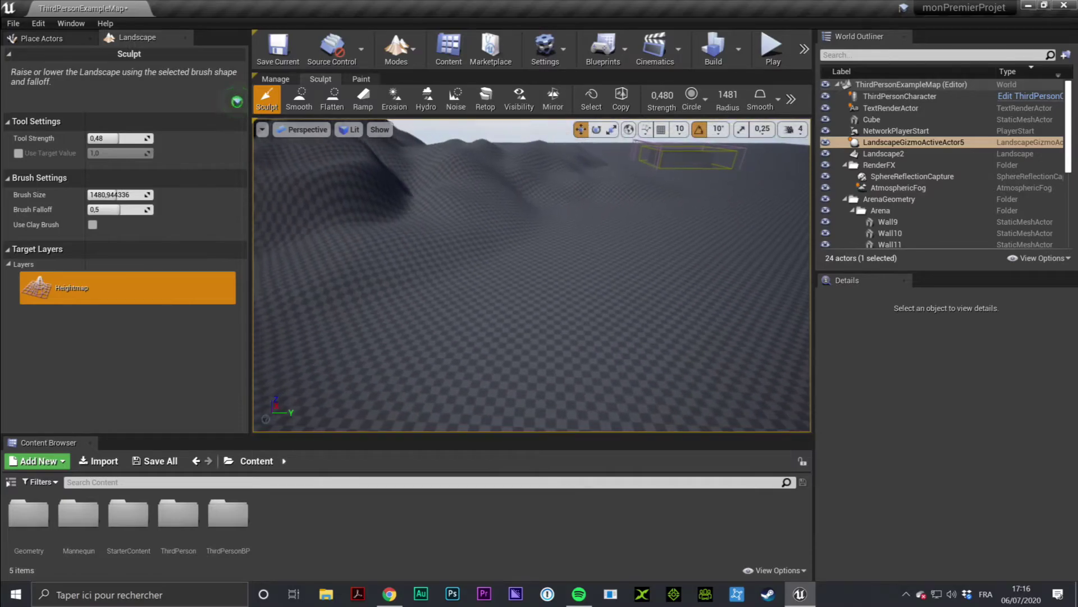
{"action": "right_click_drag", "start_coordinate": [674, 242], "coordinate": [631, 237]}
{"action": "mouse_move", "coordinate": [662, 281]}
{"action": "right_mouse_down"}
{"action": "mouse_move", "coordinate": [618, 272]}
{"action": "mouse_move", "coordinate": [641, 314]}
{"action": "mouse_move", "coordinate": [595, 289]}
{"action": "right_mouse_up"}
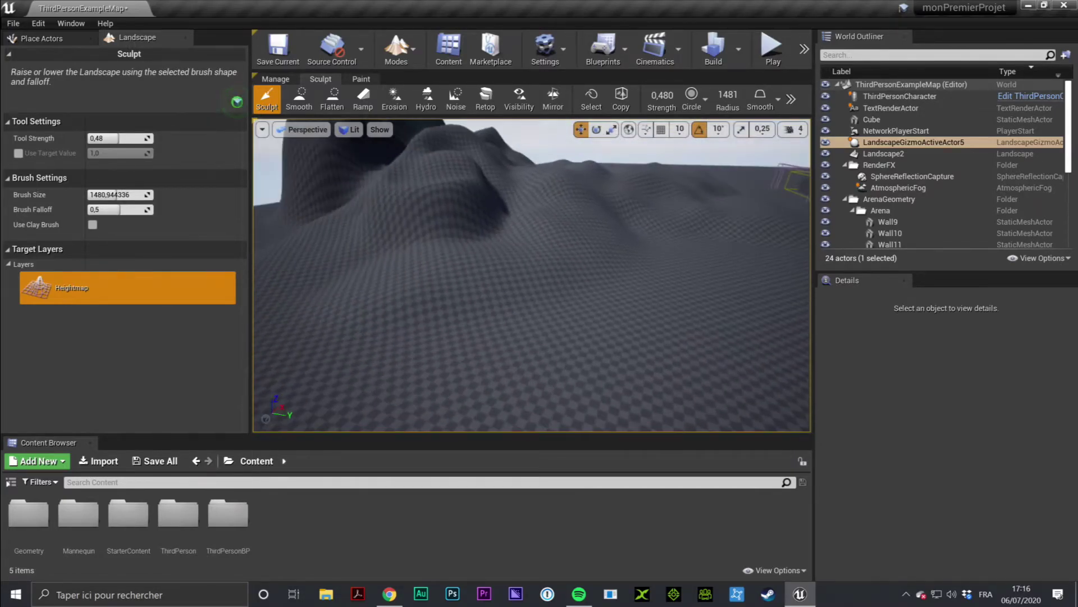
{"action": "mouse_move", "coordinate": [662, 282]}
{"action": "right_mouse_down"}
{"action": "mouse_move", "coordinate": [719, 303]}
{"action": "mouse_move", "coordinate": [677, 285]}
{"action": "right_mouse_up"}
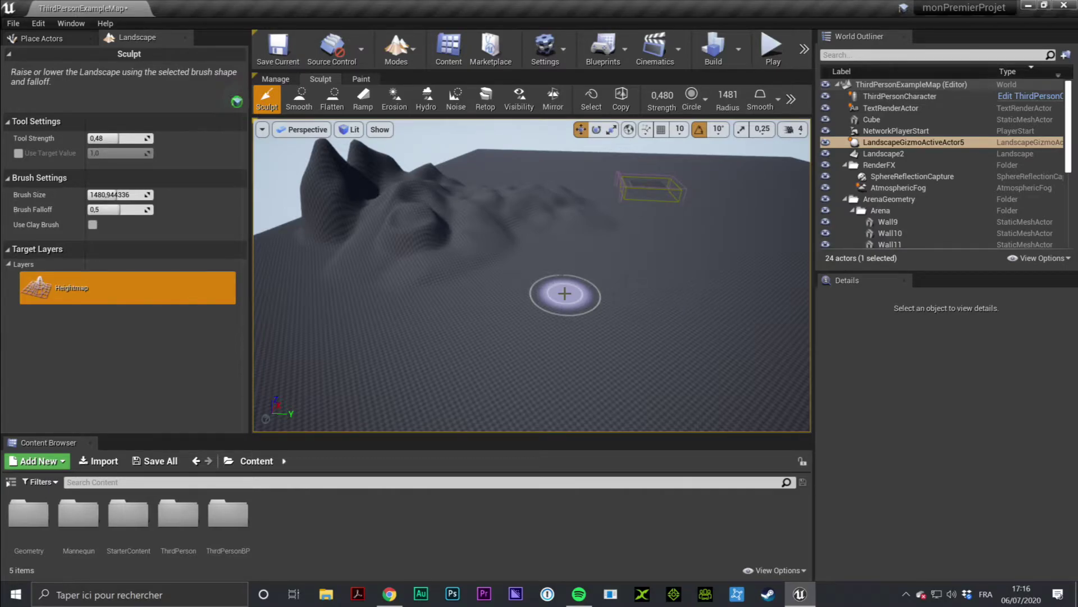
- Lower the flat ground beside the mountains with inverted sculpt strokes to carve an uneven hollow
{"action": "mouse_move", "coordinate": [508, 326]}
{"action": "left_mouse_down", "text": "shift"}
{"action": "mouse_move", "coordinate": [587, 345]}
{"action": "mouse_move", "coordinate": [474, 320]}
{"action": "mouse_move", "coordinate": [640, 309]}
{"action": "mouse_move", "coordinate": [605, 365]}
{"action": "left_mouse_up", "text": "shift"}
{"action": "right_click_drag", "start_coordinate": [606, 366], "coordinate": [528, 400]}
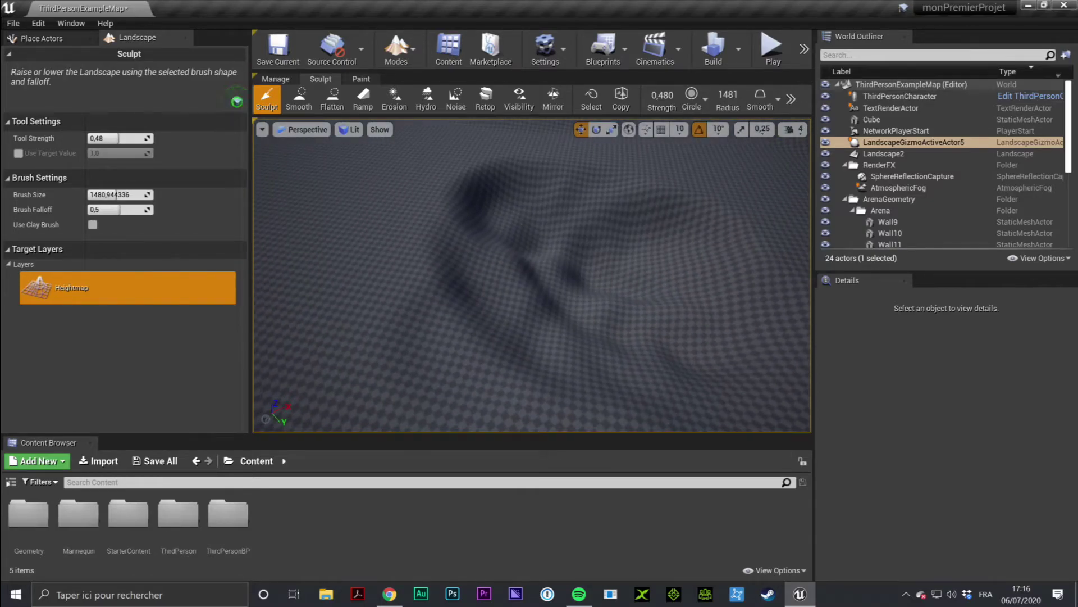
{"action": "mouse_move", "coordinate": [440, 313]}
{"action": "left_mouse_down", "text": "shift"}
{"action": "mouse_move", "coordinate": [450, 198]}
{"action": "mouse_move", "coordinate": [453, 267]}
{"action": "mouse_move", "coordinate": [512, 272]}
{"action": "mouse_move", "coordinate": [513, 354]}
{"action": "mouse_move", "coordinate": [426, 281]}
{"action": "mouse_move", "coordinate": [301, 292]}
{"action": "mouse_move", "coordinate": [338, 260]}
{"action": "mouse_move", "coordinate": [388, 267]}
{"action": "mouse_move", "coordinate": [384, 299]}
{"action": "mouse_move", "coordinate": [489, 317]}
{"action": "mouse_move", "coordinate": [581, 353]}
{"action": "mouse_move", "coordinate": [535, 306]}
{"action": "left_mouse_up", "text": "shift"}
{"action": "mouse_move", "coordinate": [536, 307]}
{"action": "right_mouse_down"}
{"action": "mouse_move", "coordinate": [613, 332]}
{"action": "mouse_move", "coordinate": [686, 297]}
{"action": "right_mouse_up"}
{"action": "mouse_move", "coordinate": [396, 287]}
{"action": "right_mouse_down"}
{"action": "mouse_move", "coordinate": [371, 217]}
{"action": "mouse_move", "coordinate": [280, 185]}
{"action": "mouse_move", "coordinate": [264, 219]}
{"action": "mouse_move", "coordinate": [271, 303]}
{"action": "mouse_move", "coordinate": [269, 235]}
{"action": "right_mouse_up"}
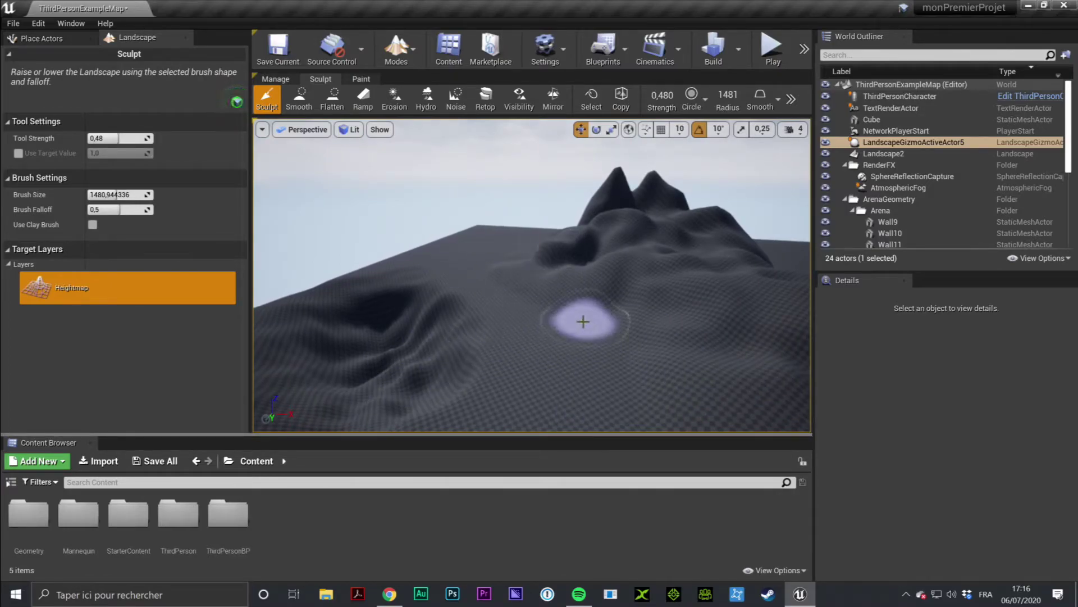
{"action": "mouse_move", "coordinate": [522, 318]}
{"action": "right_mouse_down"}
{"action": "mouse_move", "coordinate": [578, 365]}
{"action": "mouse_move", "coordinate": [513, 312]}
{"action": "right_mouse_up"}
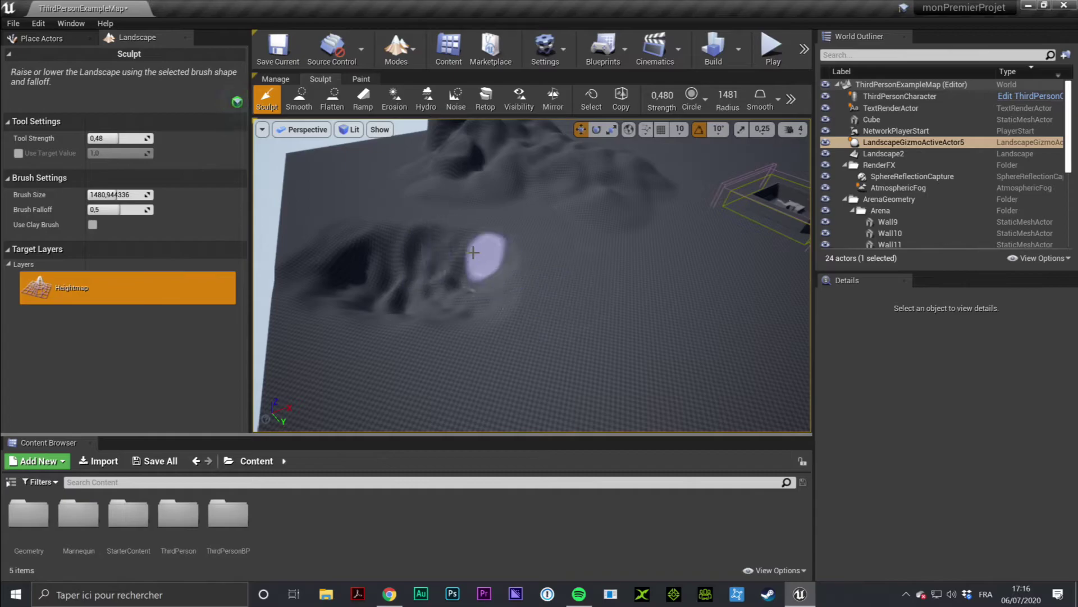
{"action": "right_click_drag", "start_coordinate": [559, 292], "coordinate": [516, 274]}
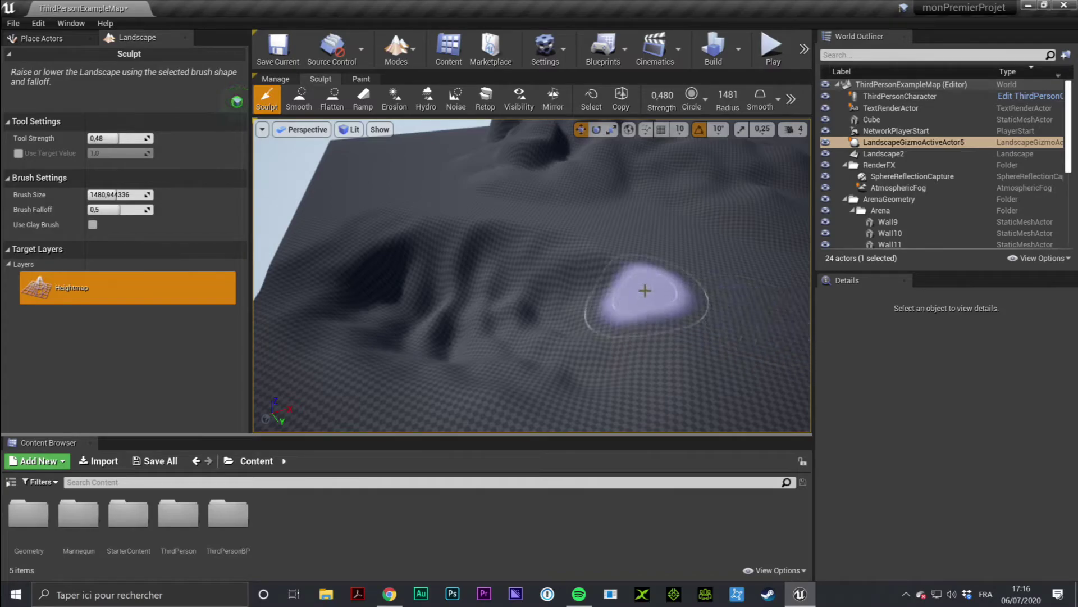
- Even out the ridges of the carved hollow using the Smooth tool at strength 0.48 and filter kernel radius 4
{"action": "left_click", "coordinate": [302, 95]}
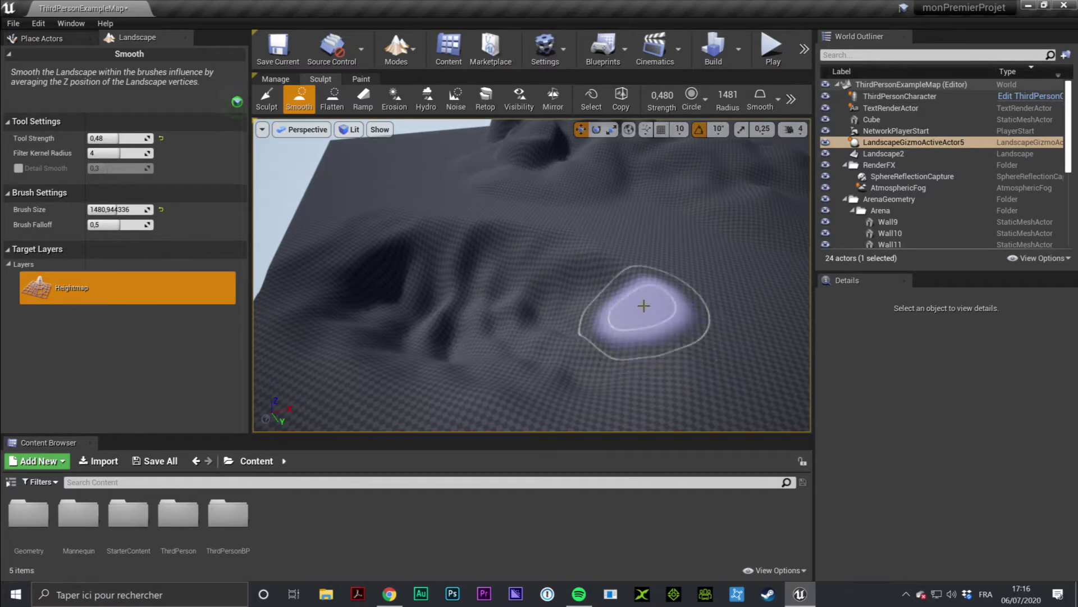
{"action": "right_click_drag", "start_coordinate": [609, 311], "coordinate": [786, 320]}
{"action": "key", "text": "w"}
{"action": "mouse_move", "coordinate": [487, 236]}
{"action": "left_mouse_down"}
{"action": "mouse_move", "coordinate": [527, 269]}
{"action": "mouse_move", "coordinate": [538, 191]}
{"action": "left_mouse_up"}
{"action": "mouse_move", "coordinate": [549, 234]}
{"action": "left_mouse_down"}
{"action": "mouse_move", "coordinate": [505, 271]}
{"action": "mouse_move", "coordinate": [610, 319]}
{"action": "mouse_move", "coordinate": [489, 210]}
{"action": "left_mouse_up"}
{"action": "right_click_drag", "start_coordinate": [590, 326], "coordinate": [449, 323]}
{"action": "mouse_move", "coordinate": [620, 245]}
{"action": "left_mouse_down"}
{"action": "mouse_move", "coordinate": [546, 308]}
{"action": "mouse_move", "coordinate": [582, 308]}
{"action": "left_mouse_up"}
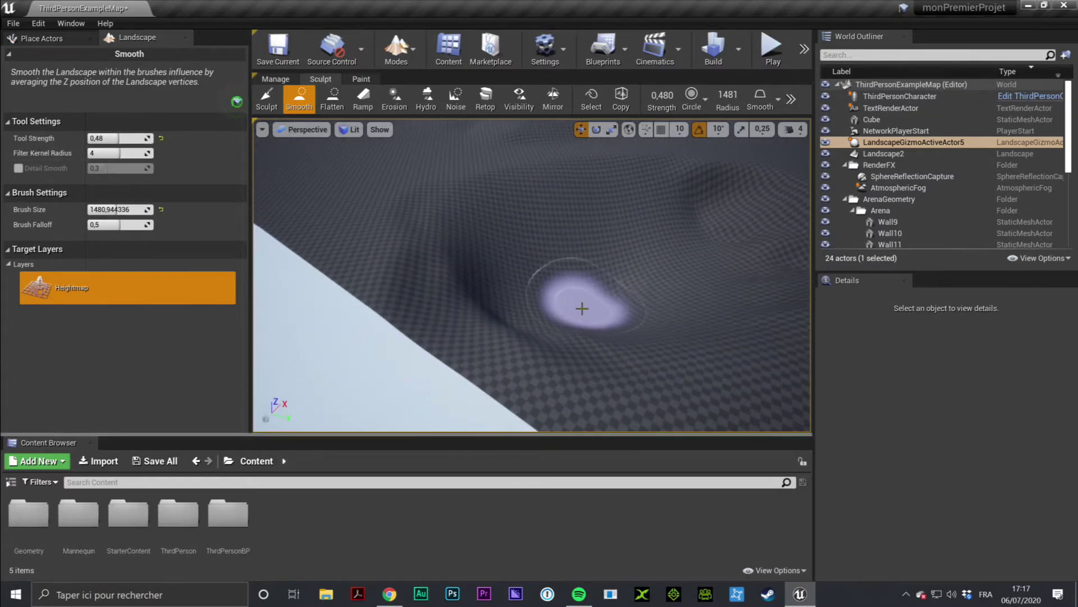
{"action": "right_click_drag", "start_coordinate": [583, 309], "coordinate": [681, 297]}
{"action": "mouse_move", "coordinate": [582, 309]}
{"action": "left_mouse_down"}
{"action": "mouse_move", "coordinate": [445, 276]}
{"action": "mouse_move", "coordinate": [584, 231]}
{"action": "mouse_move", "coordinate": [509, 256]}
{"action": "mouse_move", "coordinate": [524, 324]}
{"action": "left_mouse_up"}
{"action": "mouse_move", "coordinate": [525, 323]}
{"action": "right_mouse_down"}
{"action": "mouse_move", "coordinate": [526, 337]}
{"action": "mouse_move", "coordinate": [522, 270]}
{"action": "mouse_move", "coordinate": [500, 320]}
{"action": "mouse_move", "coordinate": [382, 303]}
{"action": "mouse_move", "coordinate": [478, 315]}
{"action": "mouse_move", "coordinate": [522, 208]}
{"action": "mouse_move", "coordinate": [524, 174]}
{"action": "mouse_move", "coordinate": [517, 360]}
{"action": "mouse_move", "coordinate": [542, 359]}
{"action": "right_mouse_up"}
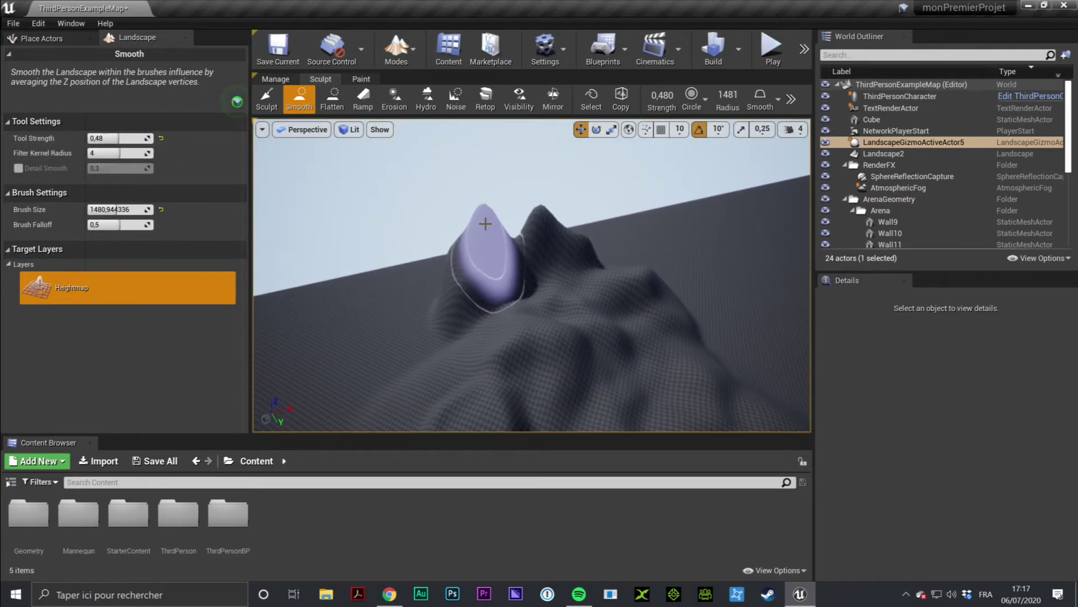
- Smooth the tall pointed mountain peak and its slope down to a rounded shape
{"action": "mouse_move", "coordinate": [484, 220]}
{"action": "left_mouse_down"}
{"action": "mouse_move", "coordinate": [542, 214]}
{"action": "mouse_move", "coordinate": [561, 231]}
{"action": "mouse_move", "coordinate": [468, 243]}
{"action": "mouse_move", "coordinate": [487, 301]}
{"action": "mouse_move", "coordinate": [592, 315]}
{"action": "mouse_move", "coordinate": [599, 295]}
{"action": "mouse_move", "coordinate": [613, 338]}
{"action": "left_mouse_up"}
{"action": "right_click_drag", "start_coordinate": [613, 338], "coordinate": [614, 359]}
{"action": "key", "text": "s"}
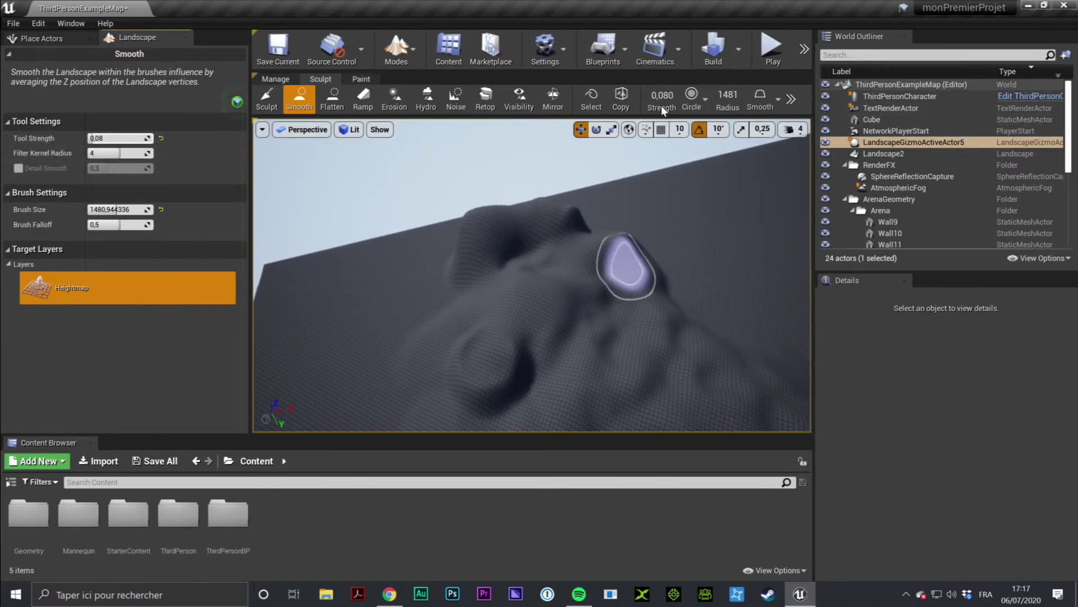
- Reduce the smoothing strength to 0.03 and examine the mountain slopes and the hollow up close
{"action": "right_click_drag", "start_coordinate": [627, 265], "coordinate": [724, 271]}
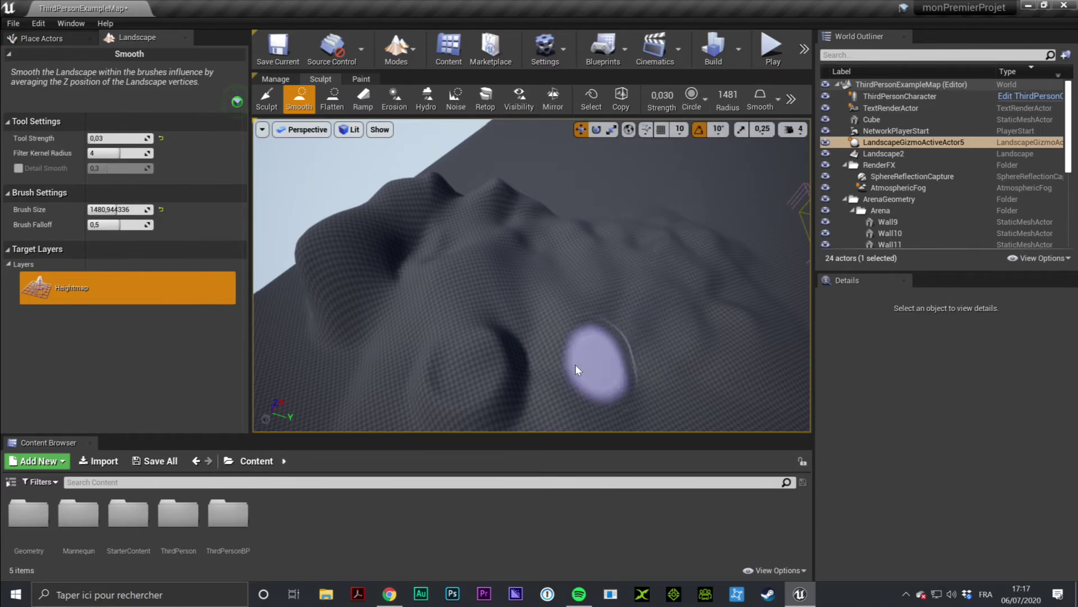
{"action": "right_click_drag", "start_coordinate": [631, 355], "coordinate": [632, 355]}
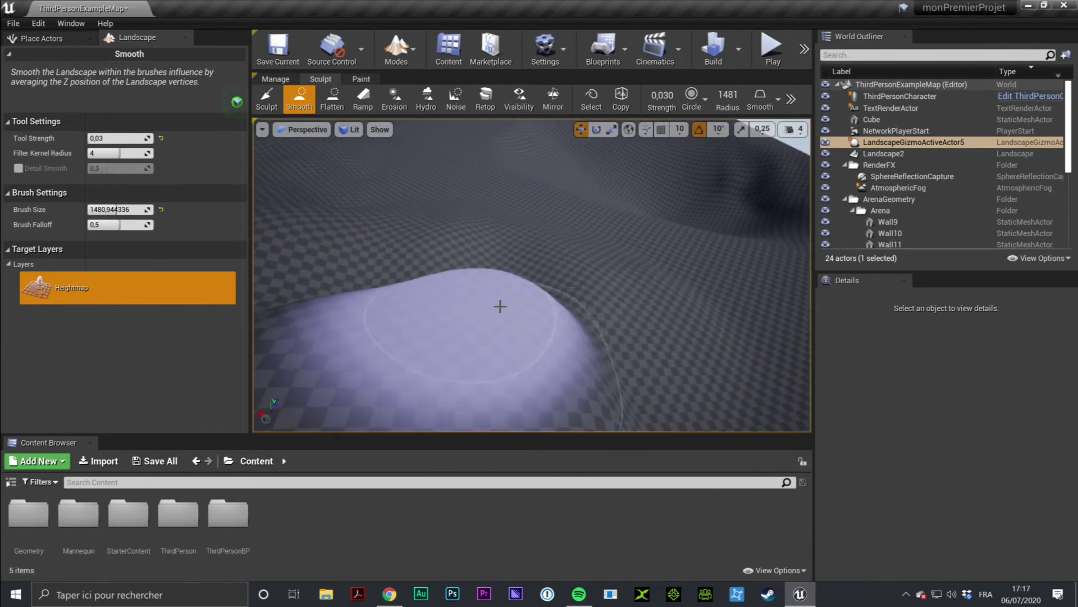
{"action": "right_click_drag", "start_coordinate": [497, 261], "coordinate": [497, 261]}
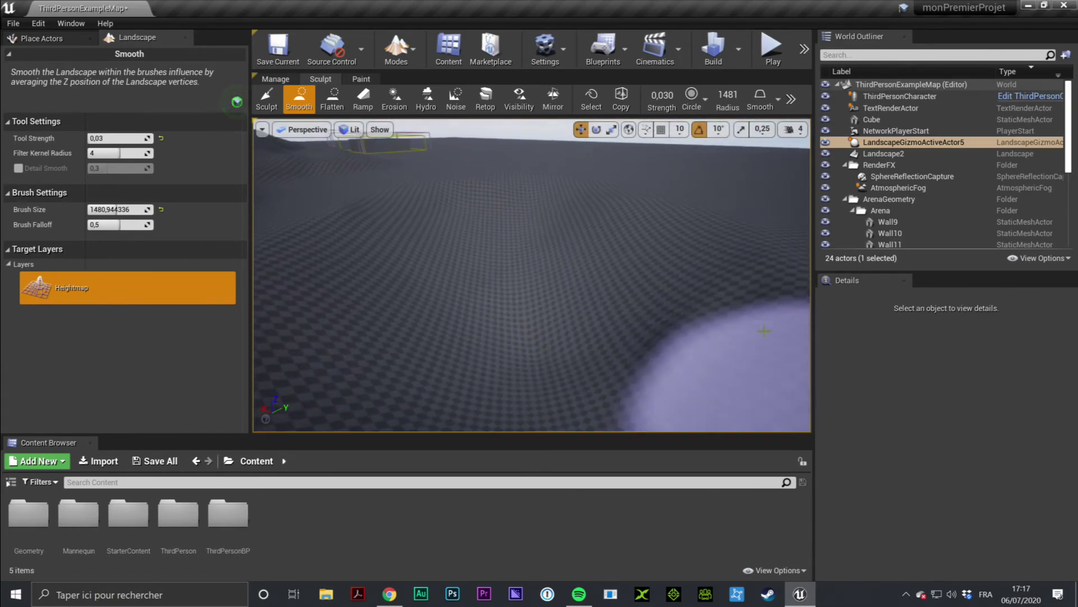
{"action": "right_click_drag", "start_coordinate": [672, 340], "coordinate": [671, 340]}
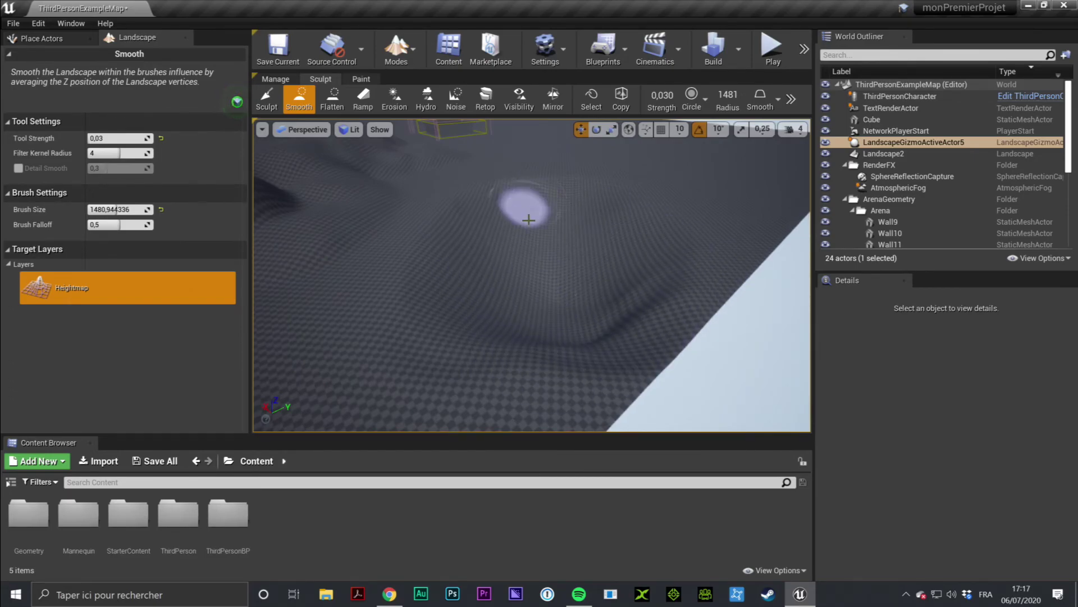
{"action": "right_click_drag", "start_coordinate": [603, 264], "coordinate": [603, 264]}
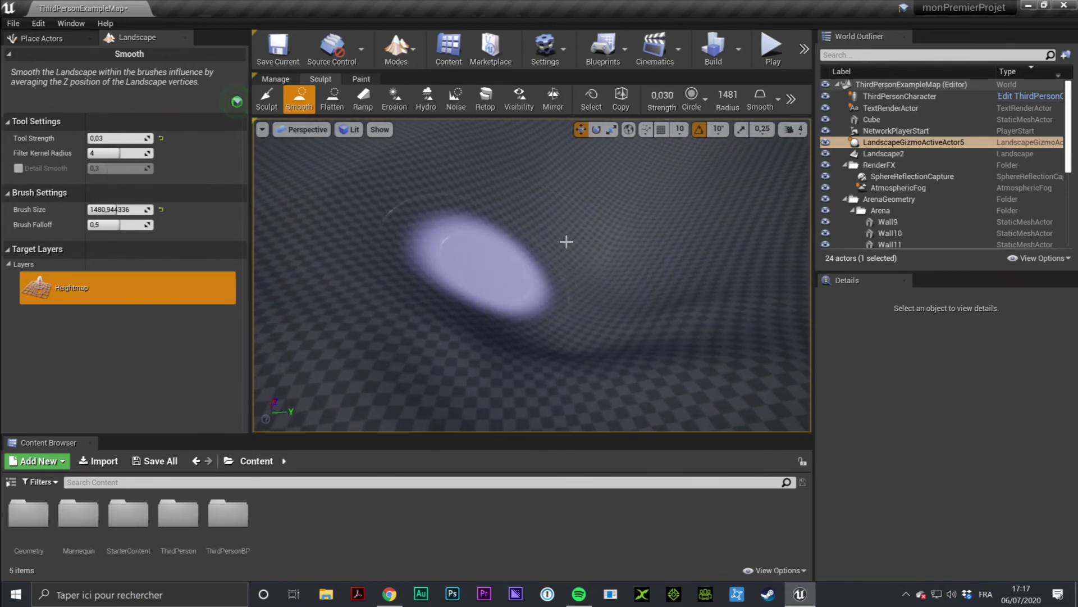
{"action": "right_click_drag", "start_coordinate": [476, 188], "coordinate": [477, 188]}
{"action": "right_click_drag", "start_coordinate": [500, 337], "coordinate": [500, 337]}
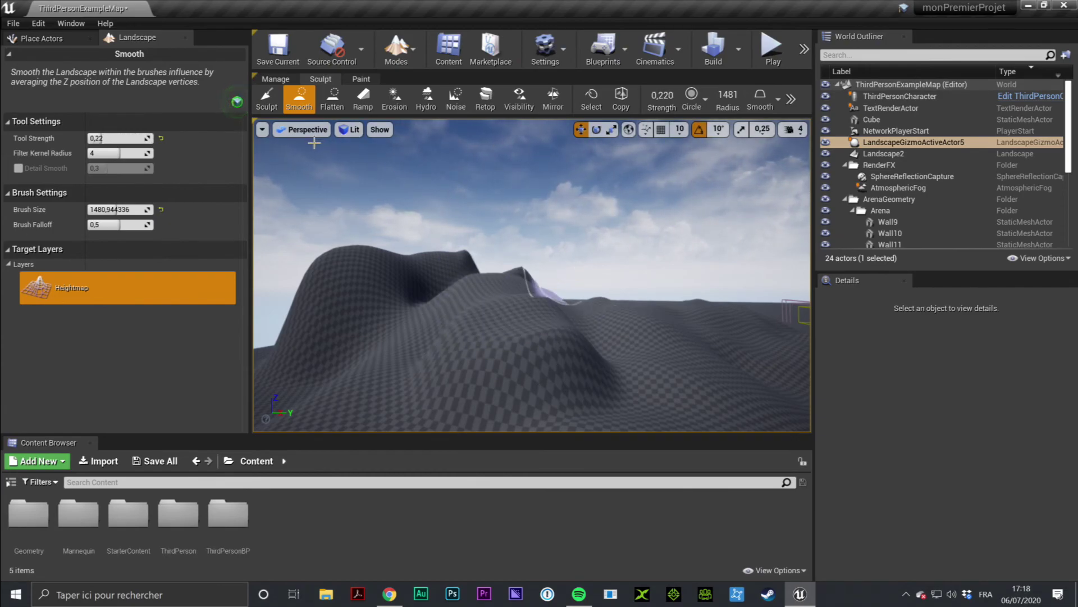
- Set the smoothing strength to 0.22 and view the whole sculpted landscape around the arena
{"action": "right_click_drag", "start_coordinate": [618, 258], "coordinate": [570, 247]}
{"action": "right_click_drag", "start_coordinate": [575, 302], "coordinate": [575, 301]}
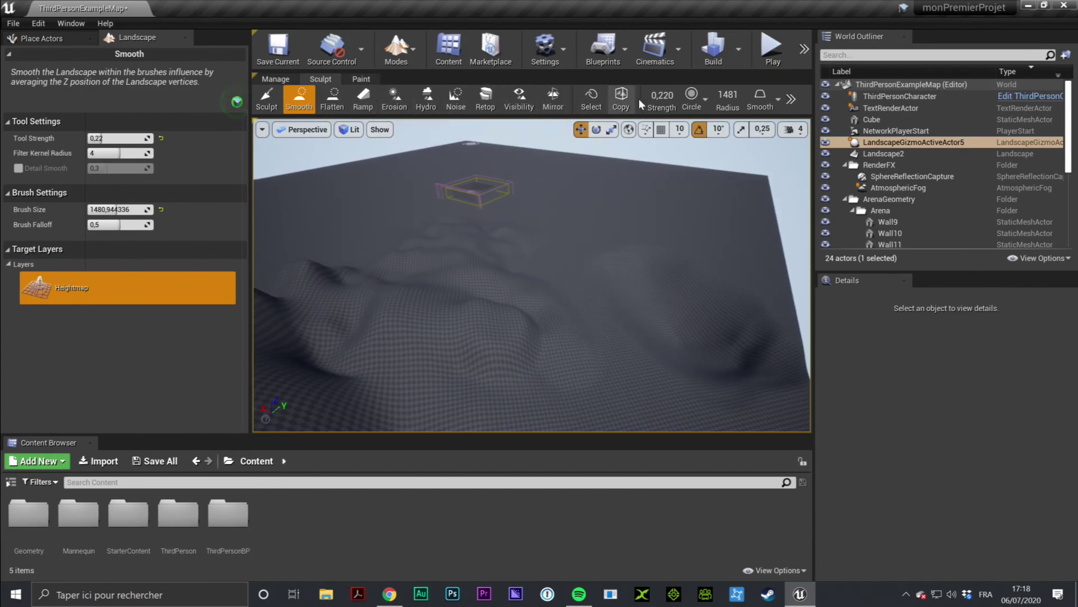
{"action": "right_click_drag", "start_coordinate": [713, 301], "coordinate": [712, 301]}
{"action": "right_click_drag", "start_coordinate": [686, 354], "coordinate": [687, 354]}
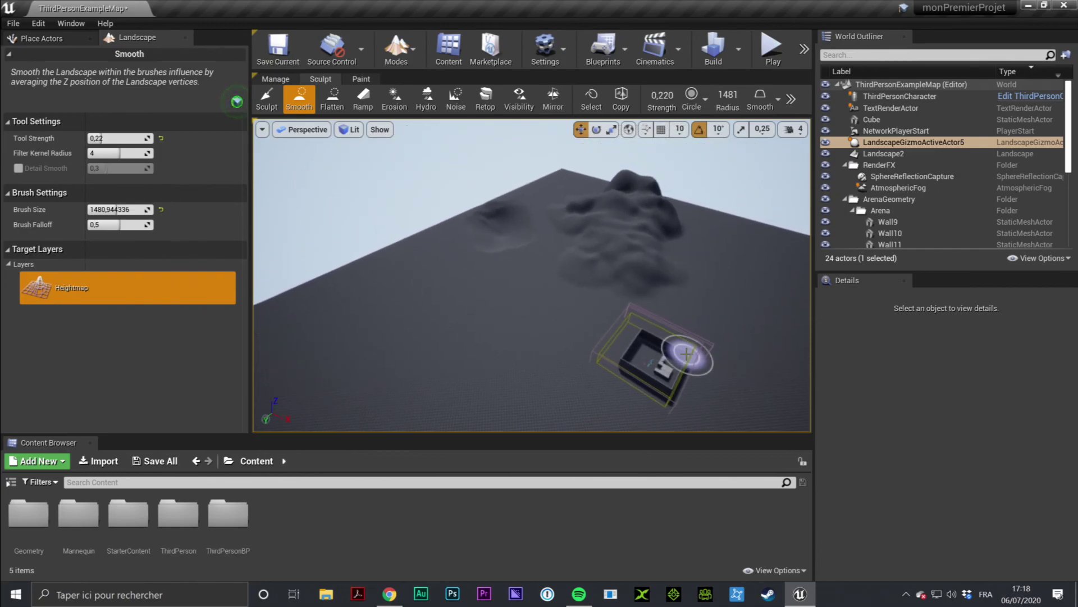